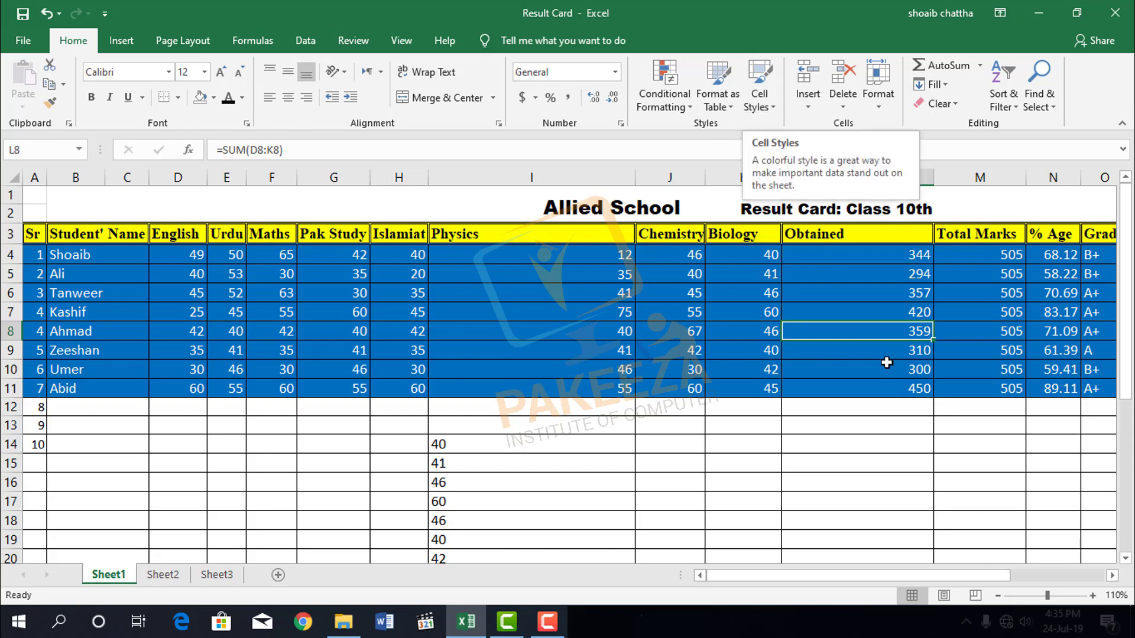
{"action": "left_click", "coordinate": [774, 112]}
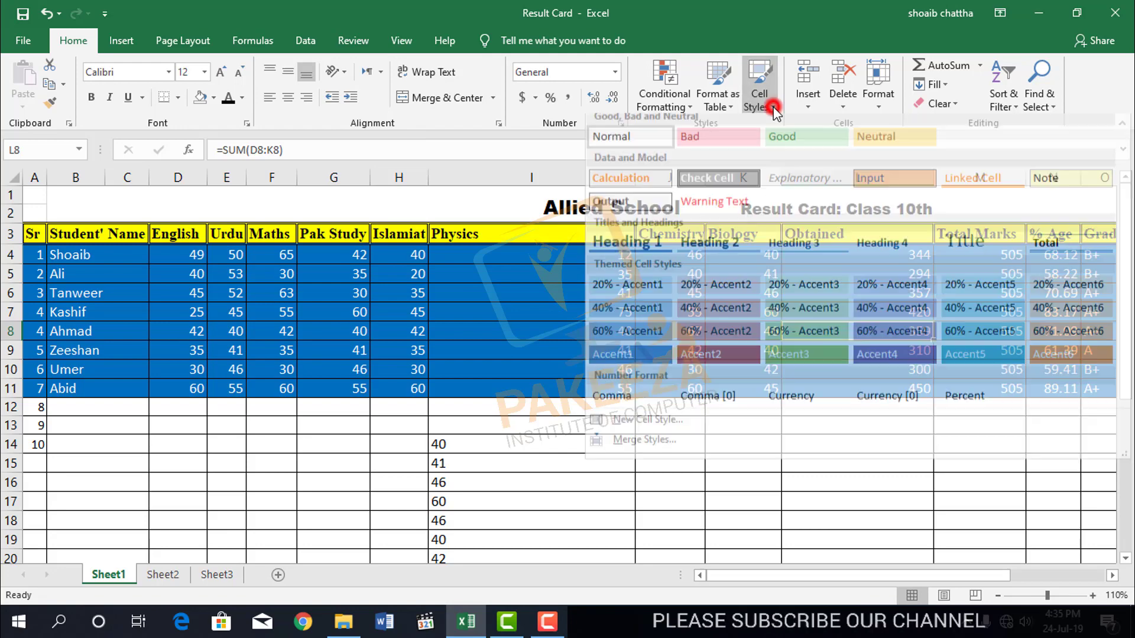
{"action": "left_click", "coordinate": [665, 519]}
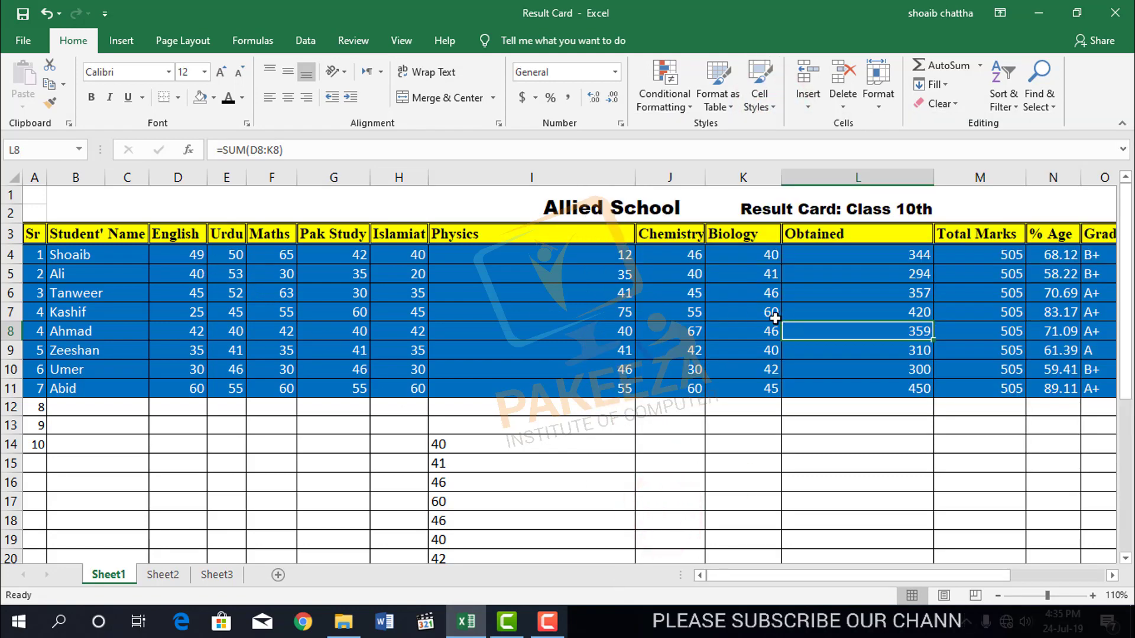
- Apply the Neutral cell style to Islamiat mark H5 and the Bad cell style to mark H7
{"action": "left_click", "coordinate": [412, 274]}
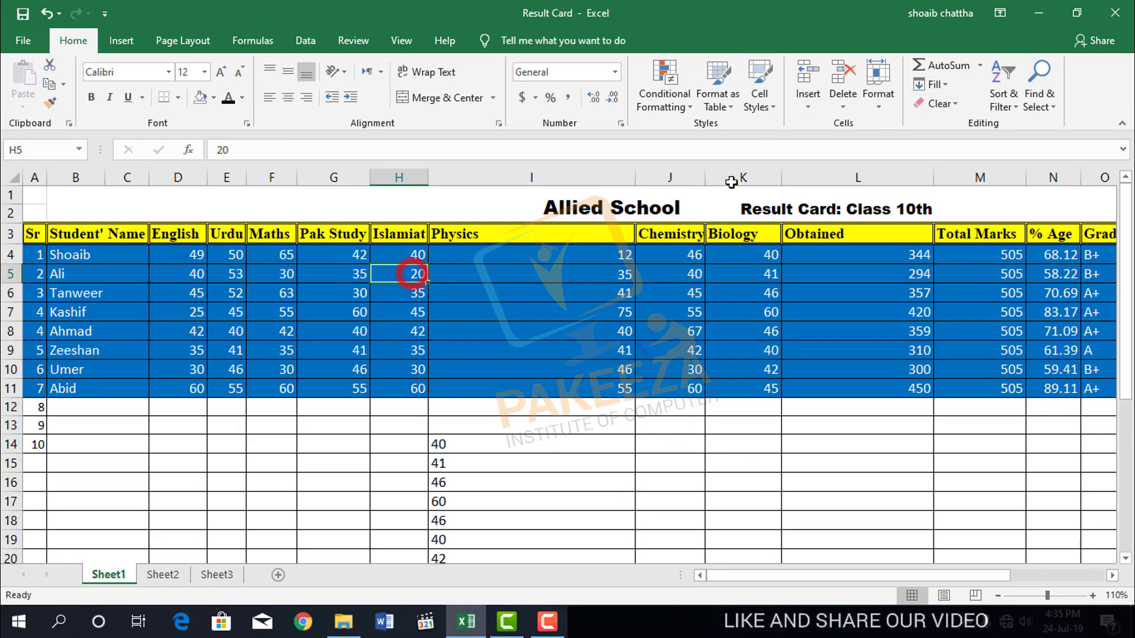
{"action": "left_click", "coordinate": [777, 109]}
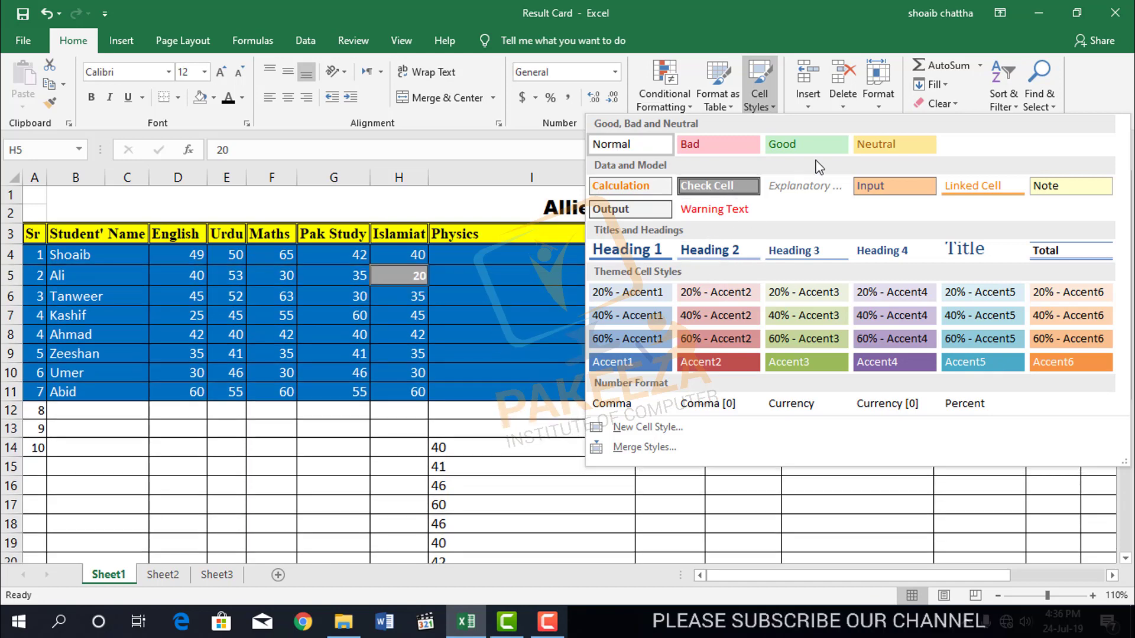
{"action": "left_click", "coordinate": [858, 156]}
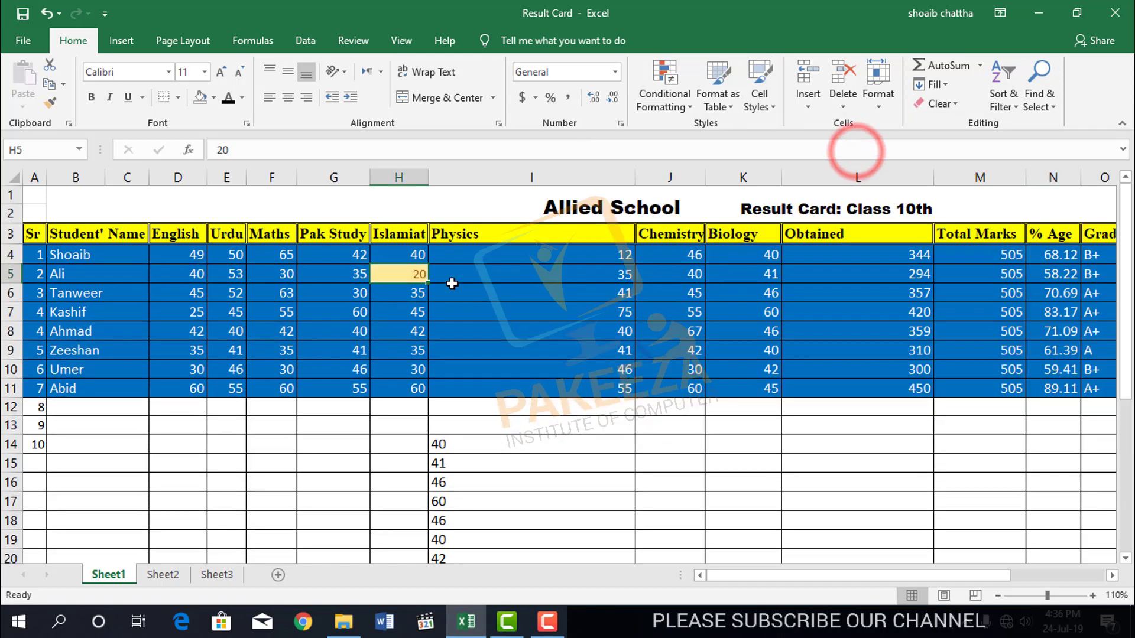
{"action": "left_click", "coordinate": [418, 294]}
{"action": "left_click", "coordinate": [421, 317]}
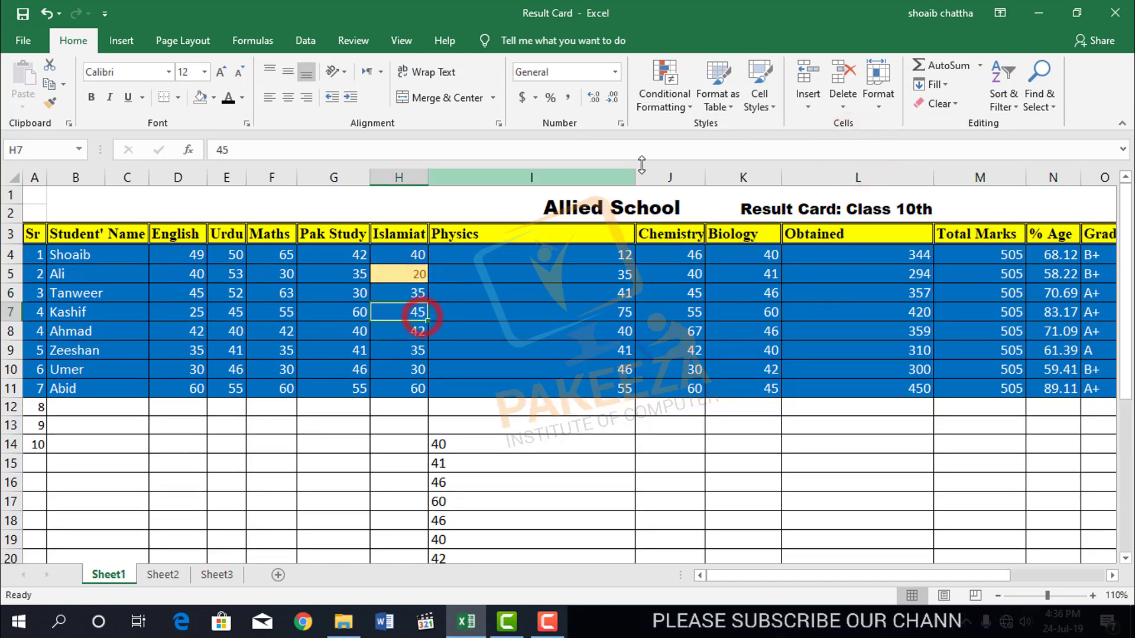
{"action": "left_click", "coordinate": [773, 106]}
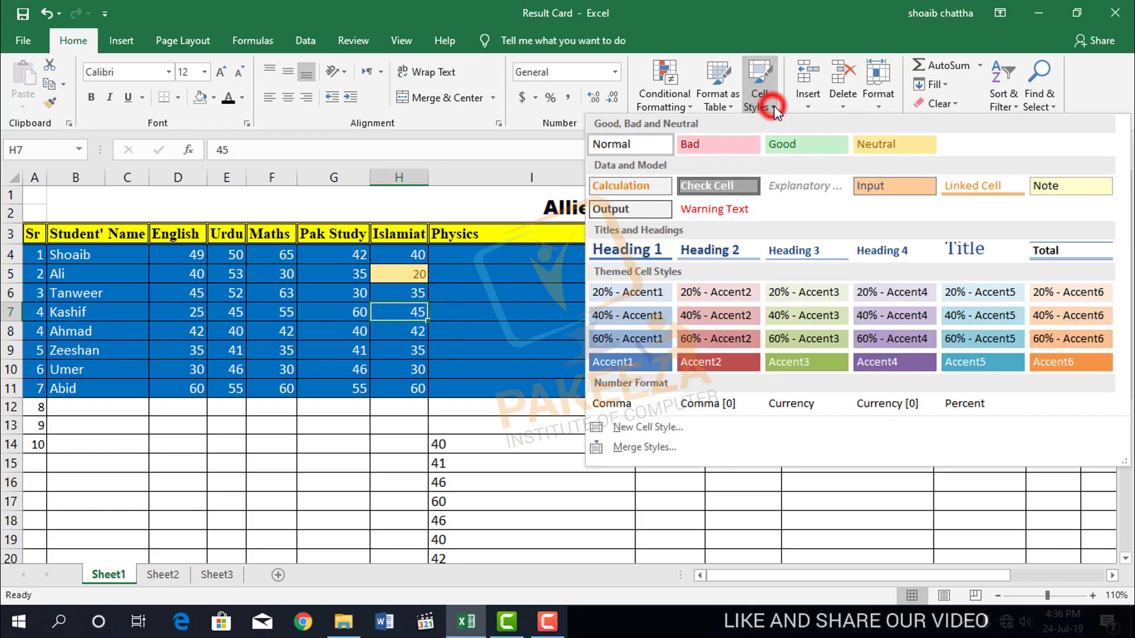
{"action": "left_click", "coordinate": [718, 148]}
- Apply the Good cell style to Islamiat mark H9 and the Input cell style to mark H11
{"action": "left_click", "coordinate": [420, 353]}
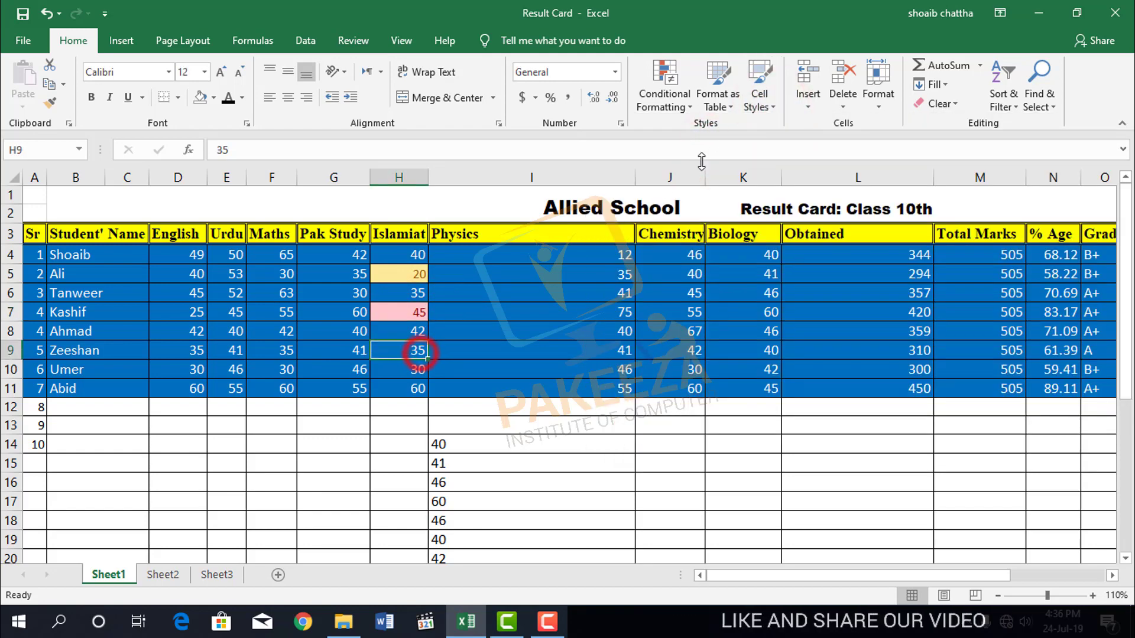
{"action": "left_click", "coordinate": [775, 106]}
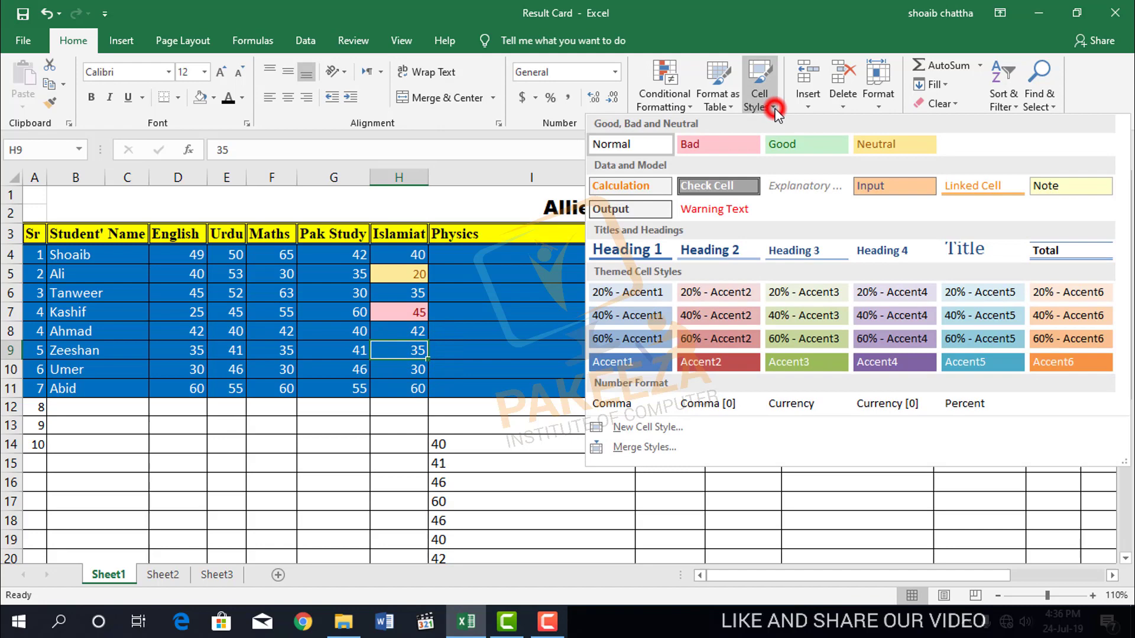
{"action": "left_click", "coordinate": [792, 147]}
{"action": "left_click", "coordinate": [414, 388]}
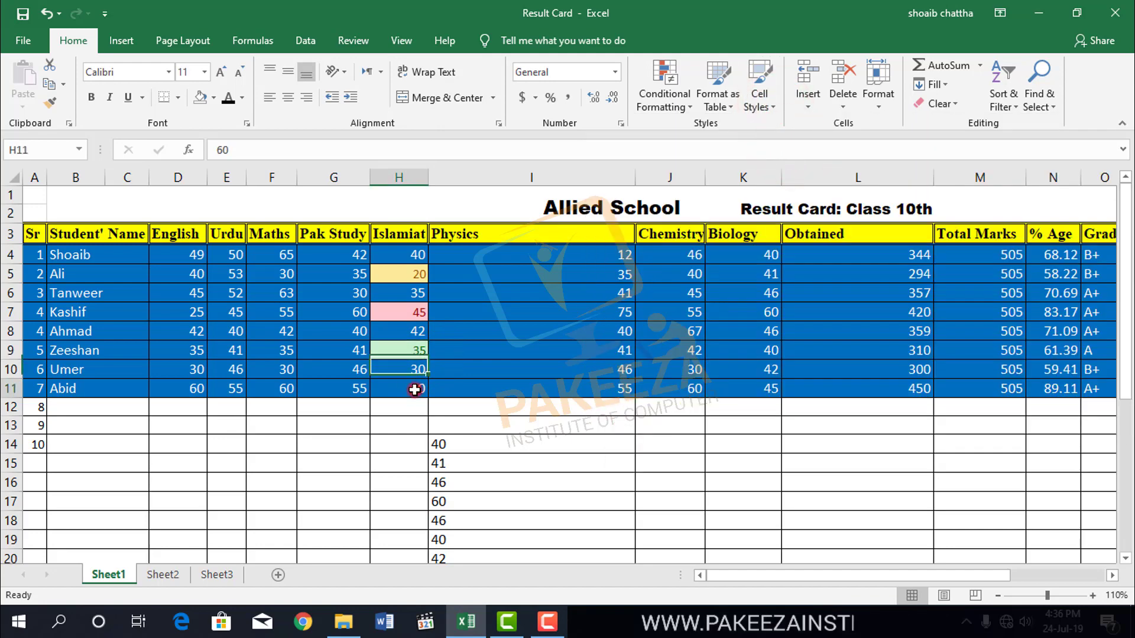
{"action": "left_click", "coordinate": [760, 98]}
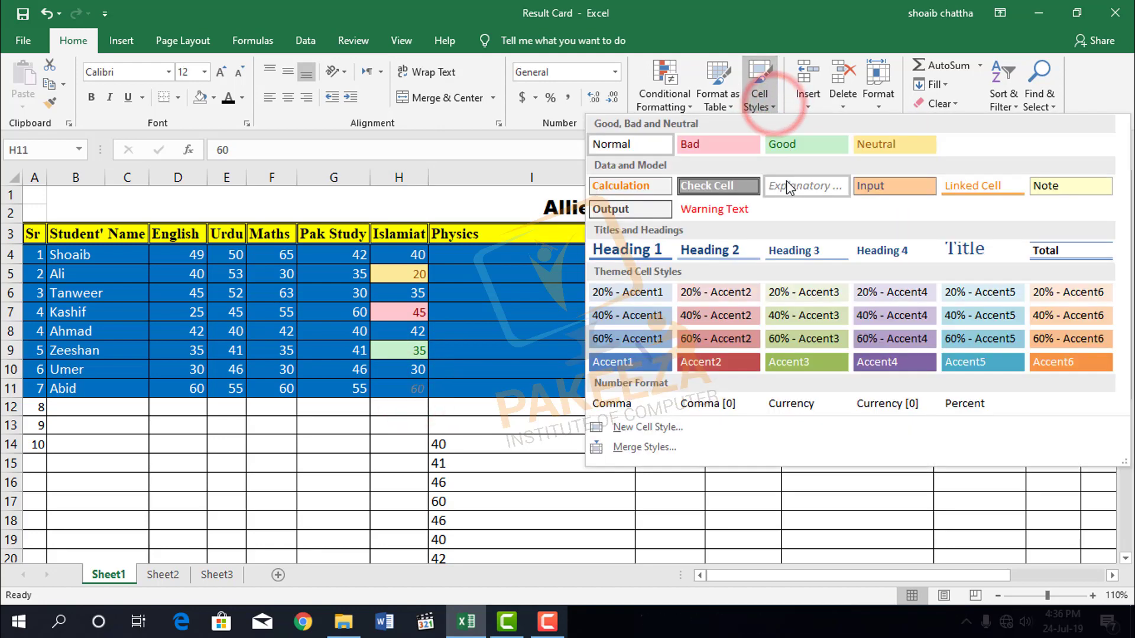
{"action": "left_click", "coordinate": [887, 185]}
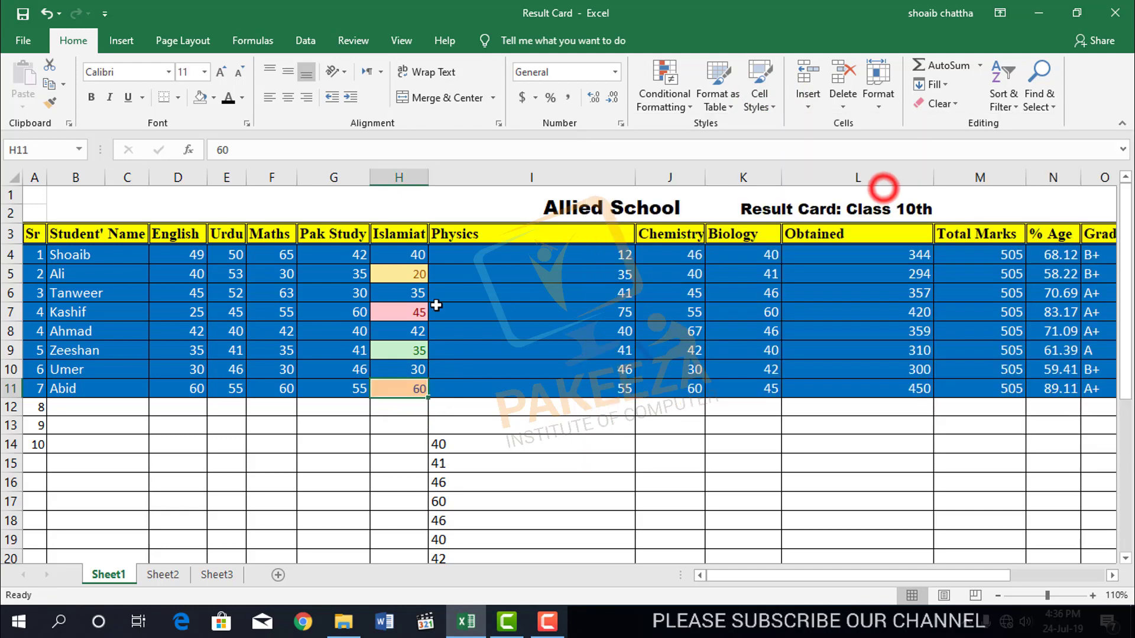
- Try the Note cell style on Islamiat mark H4 and undo it
{"action": "left_click", "coordinate": [401, 263]}
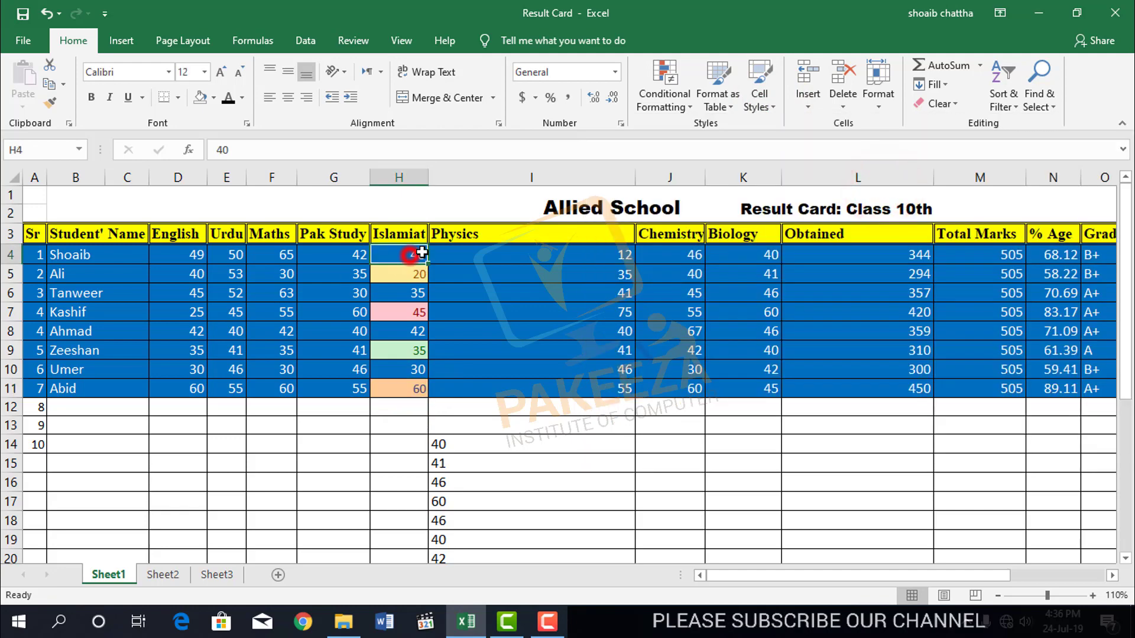
{"action": "left_click", "coordinate": [769, 97]}
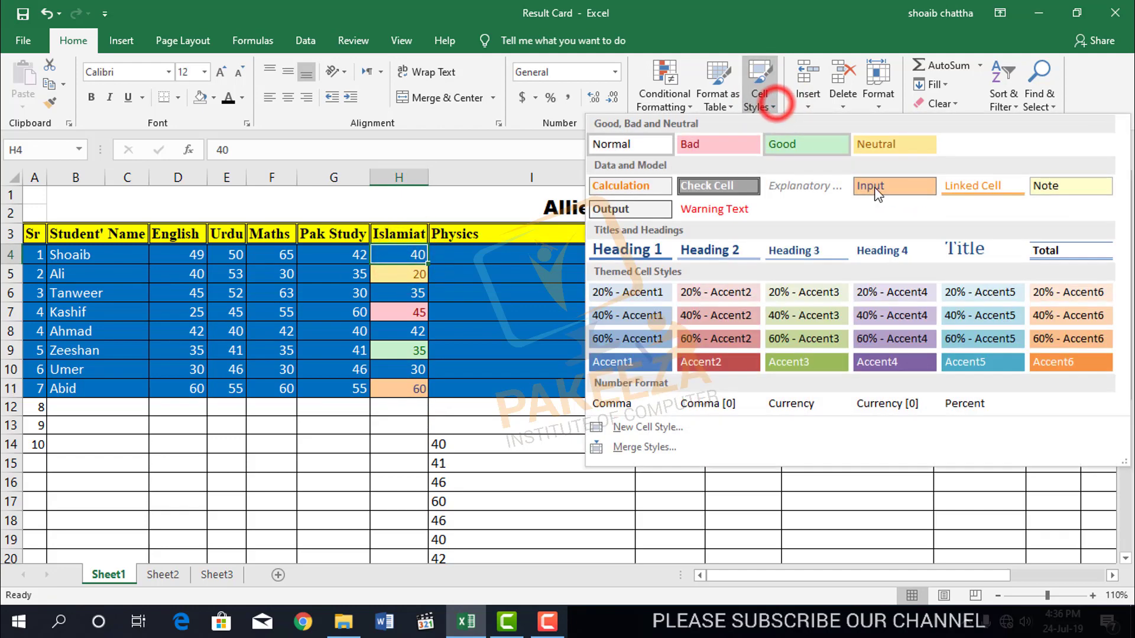
{"action": "left_click", "coordinate": [1058, 188]}
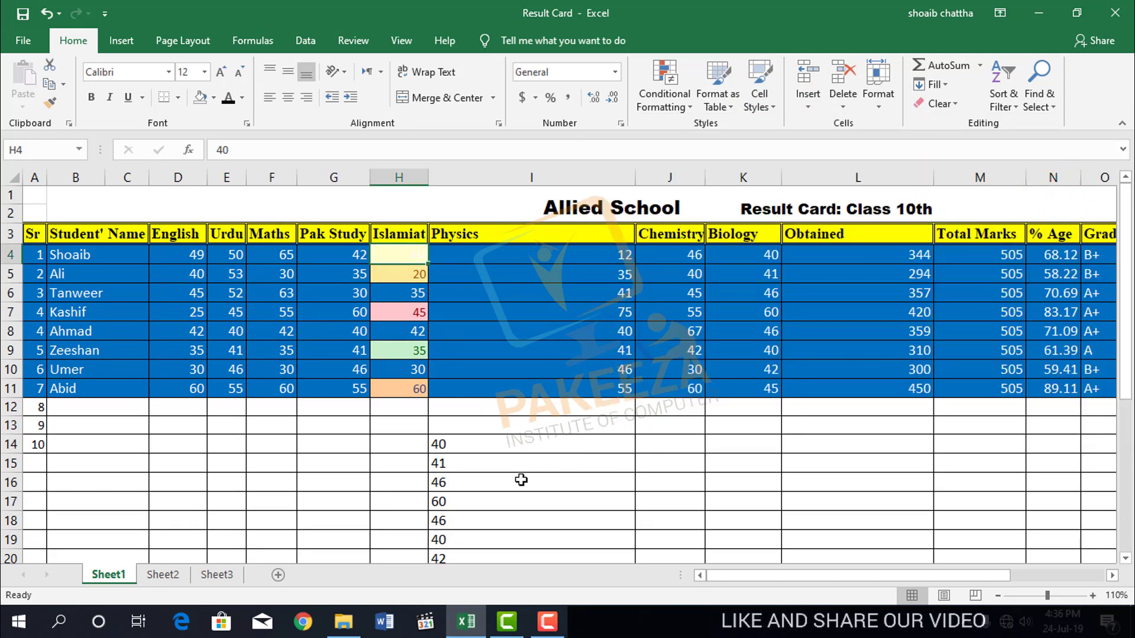
{"action": "key", "text": "ctrl+z"}
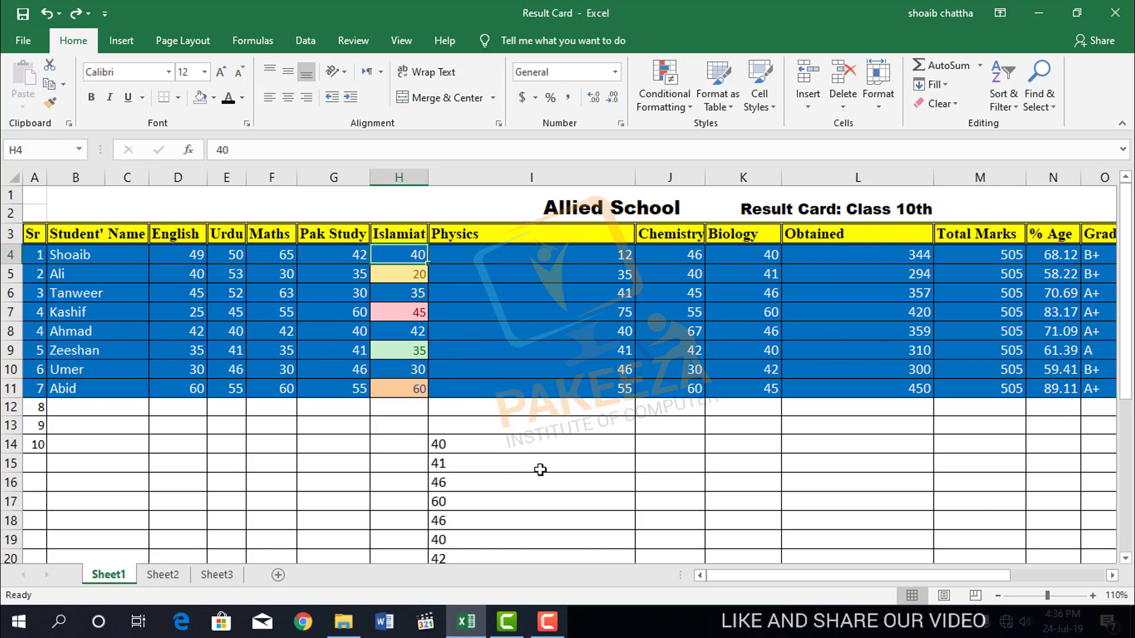
- Apply the Output cell style to the first Islamiat mark in H4
{"action": "left_click", "coordinate": [764, 102]}
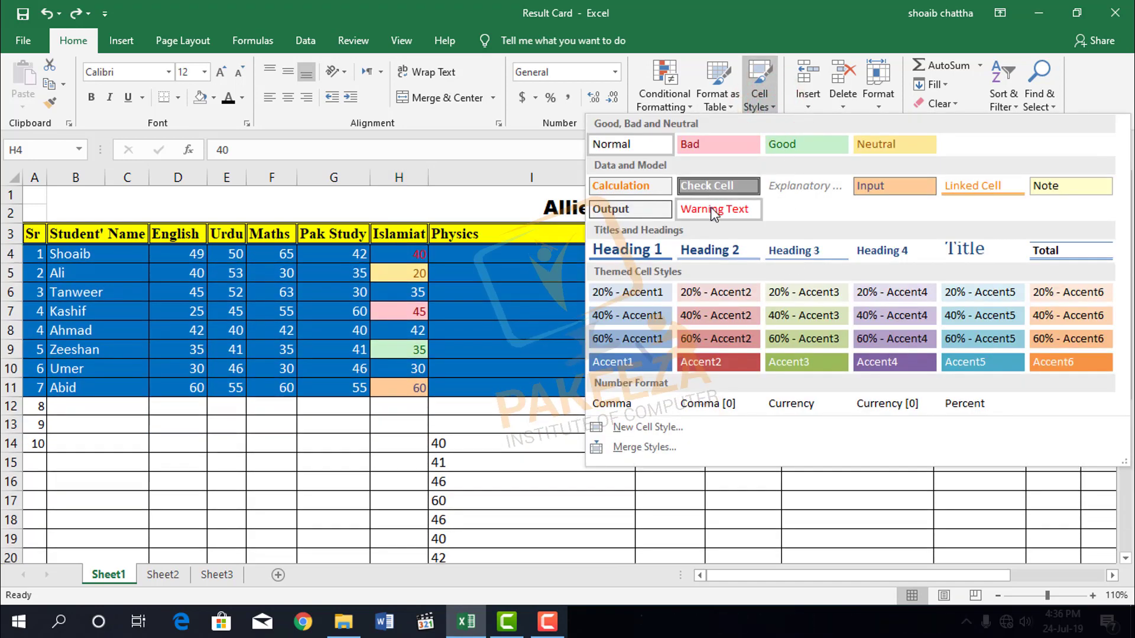
{"action": "left_click", "coordinate": [652, 210]}
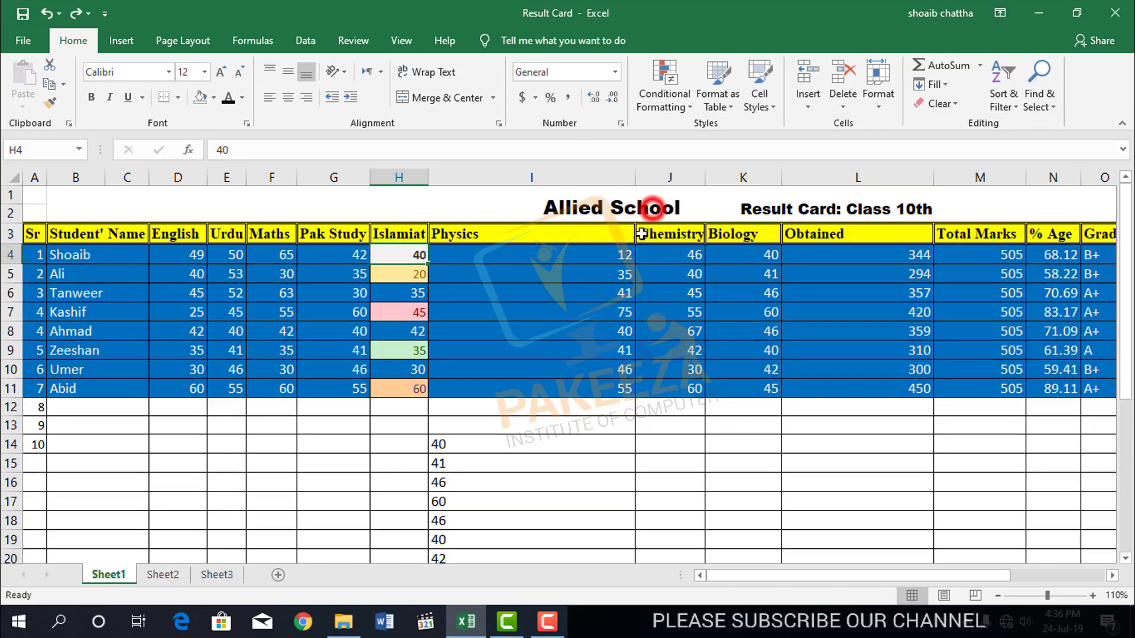
{"action": "left_click", "coordinate": [503, 435]}
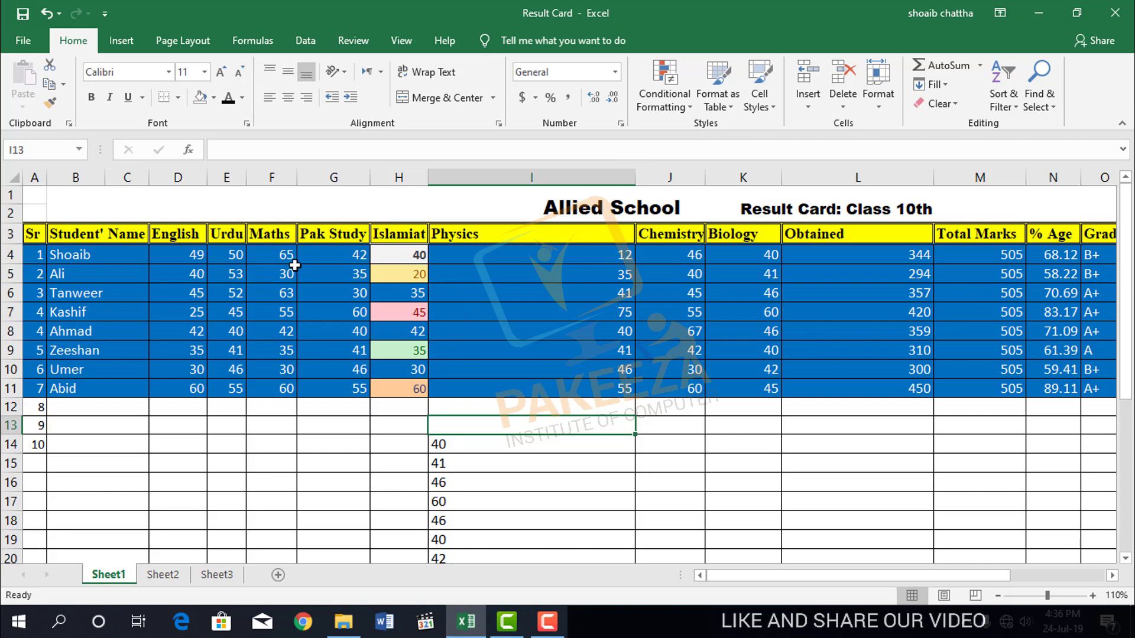
- Apply the Bad cell style to all the Pak Study marks in G4:G11
{"action": "left_click_drag", "start_coordinate": [295, 266], "coordinate": [296, 259]}
{"action": "left_click", "coordinate": [352, 255]}
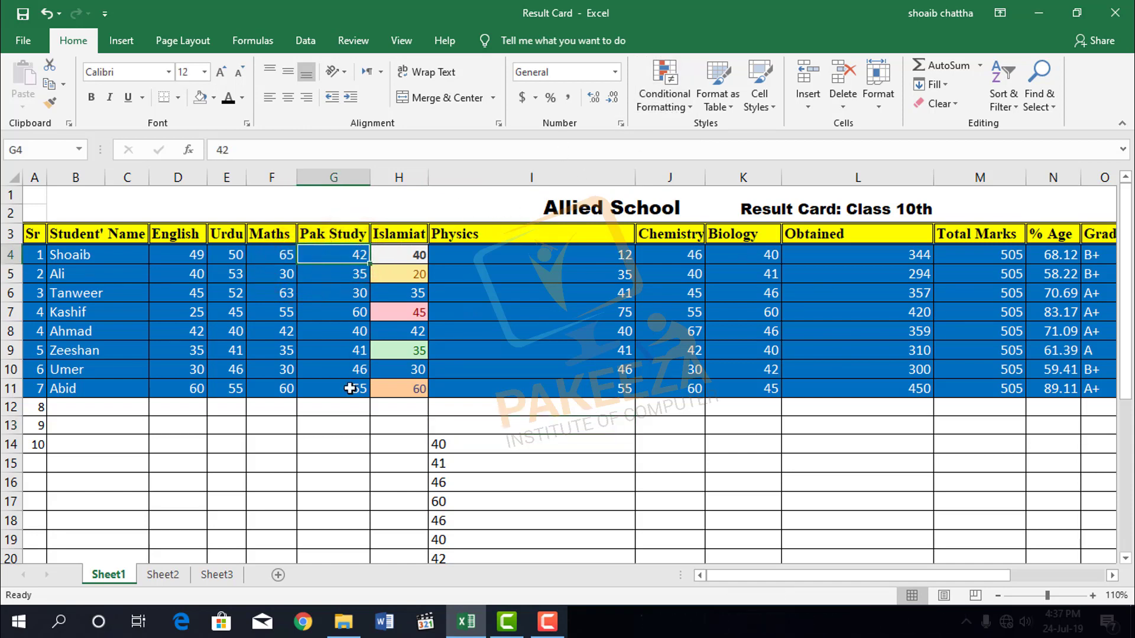
{"action": "left_click", "coordinate": [339, 459]}
{"action": "left_click_drag", "start_coordinate": [352, 255], "coordinate": [361, 389]}
{"action": "left_click", "coordinate": [761, 98]}
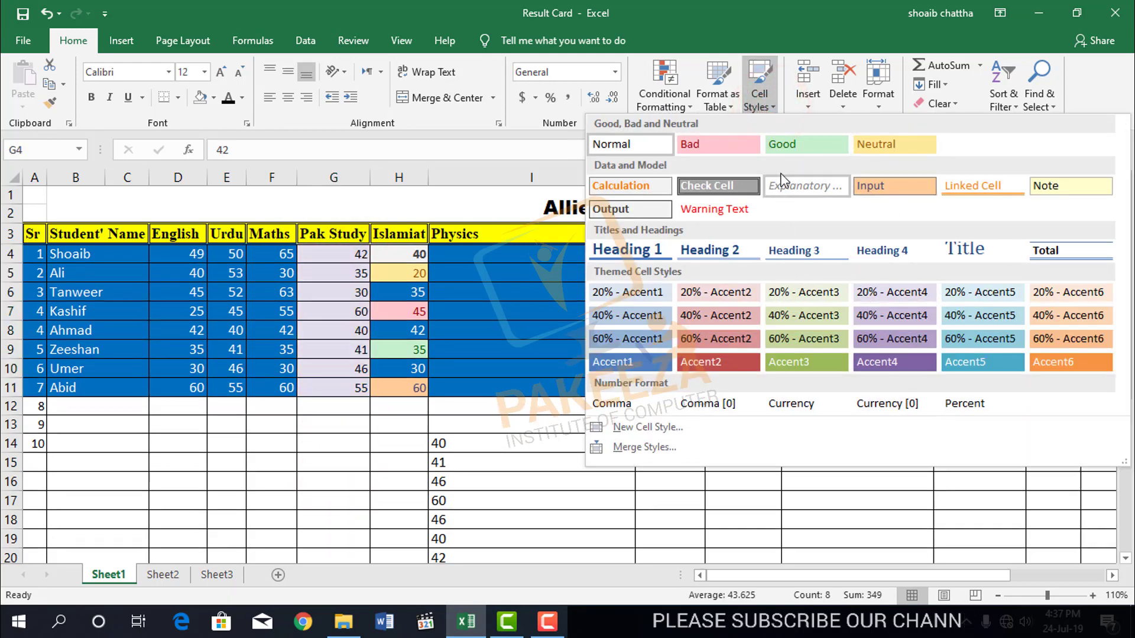
{"action": "left_click", "coordinate": [698, 144]}
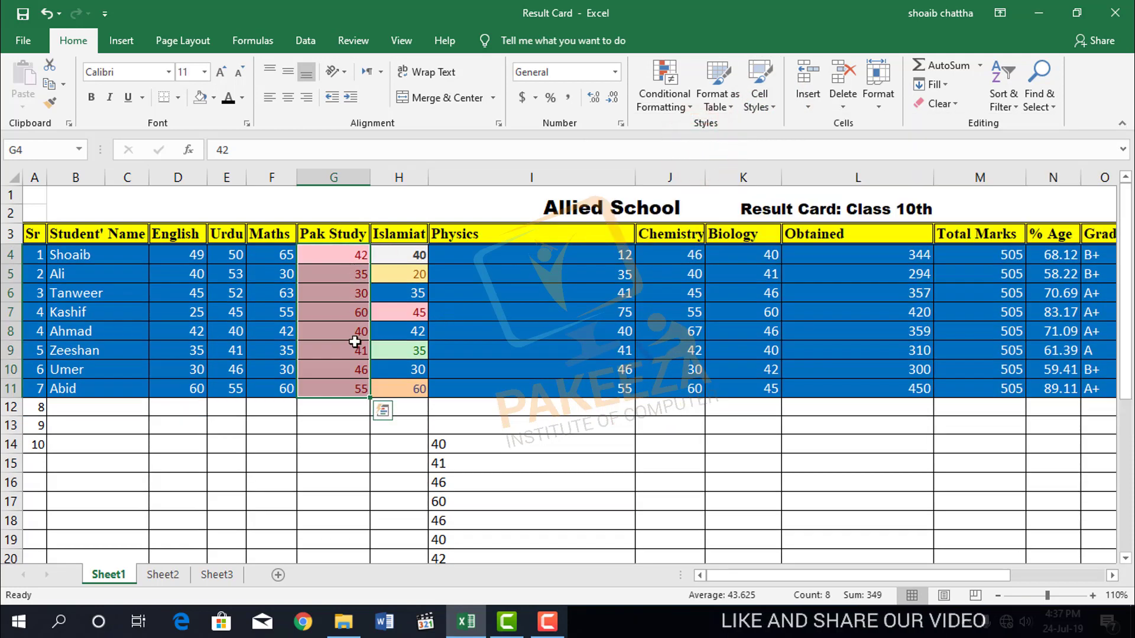
{"action": "left_click", "coordinate": [338, 432]}
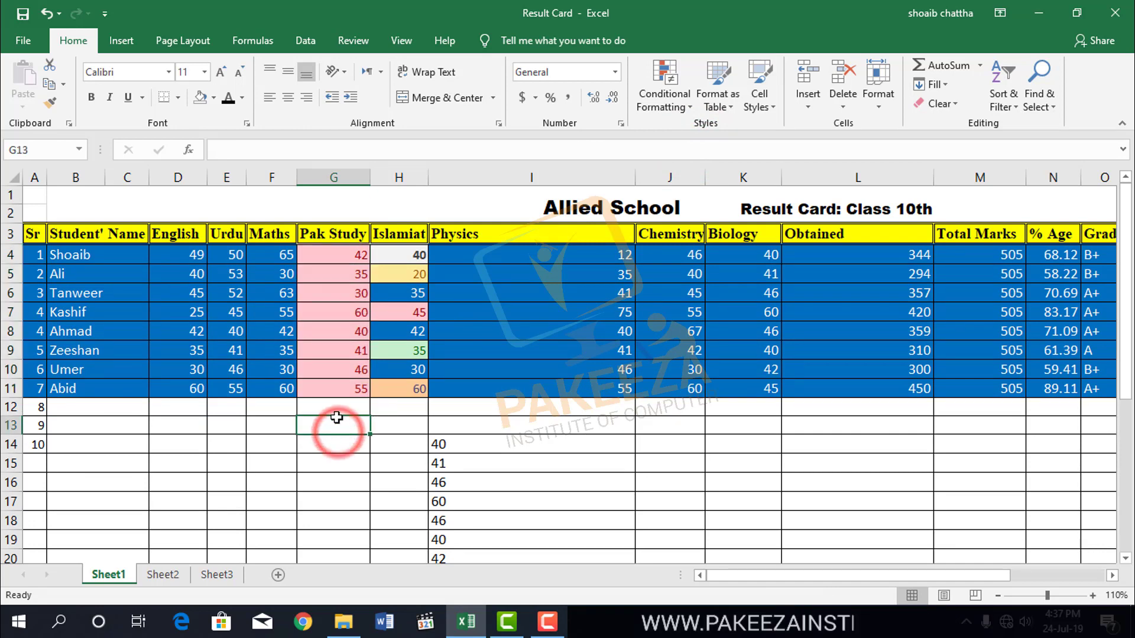
- Preview other built-in cell styles on the Pak Study marks in G4:G11 without applying one
{"action": "left_click_drag", "start_coordinate": [346, 254], "coordinate": [355, 388]}
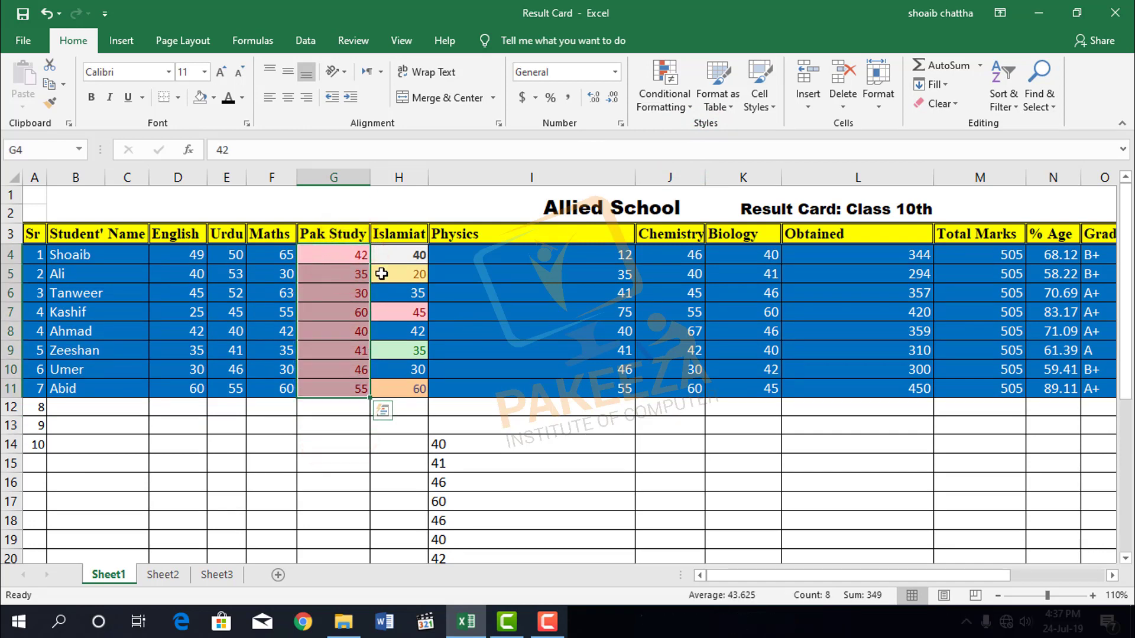
{"action": "left_click", "coordinate": [768, 97]}
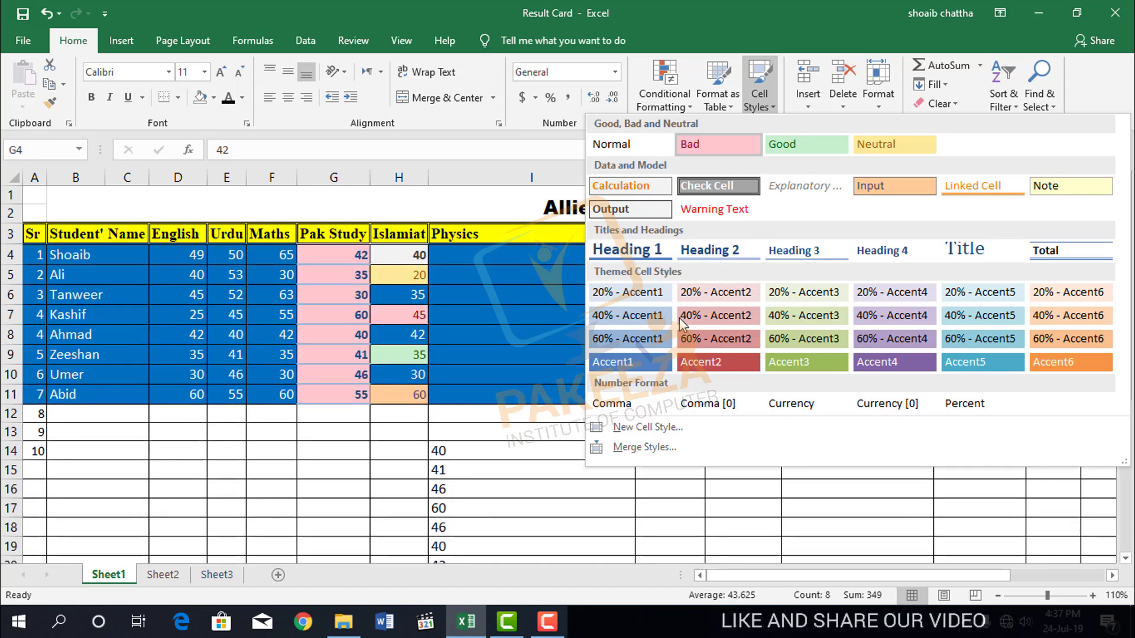
{"action": "left_click", "coordinate": [522, 424]}
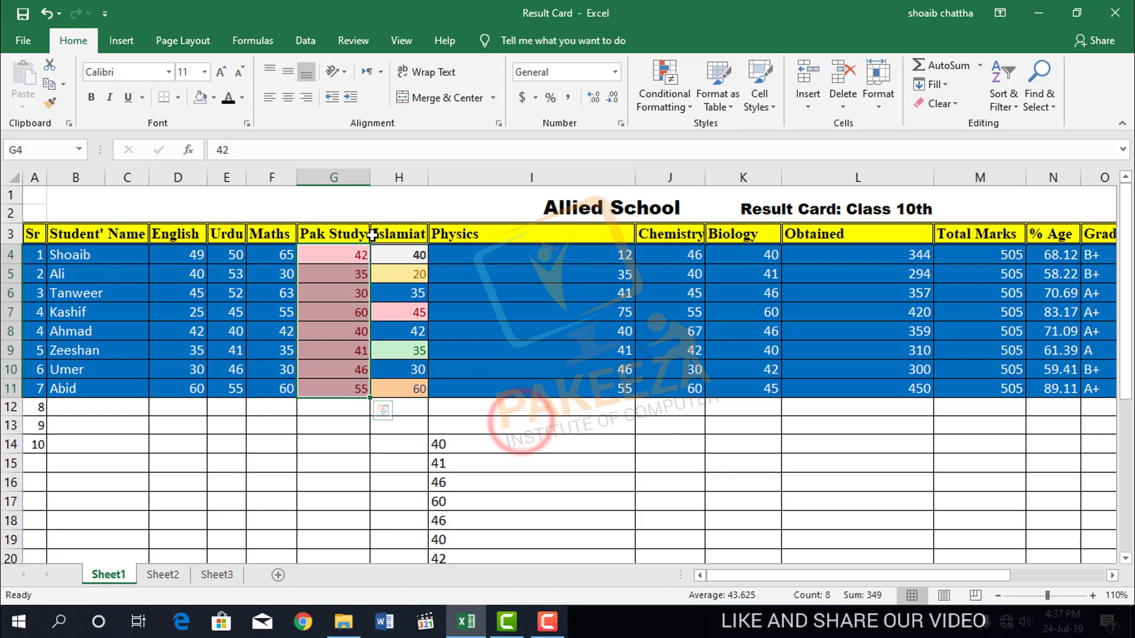
- Examine the new cell style settings based on the Pak Study header in G3, without creating a style
{"action": "double_click", "coordinate": [352, 233]}
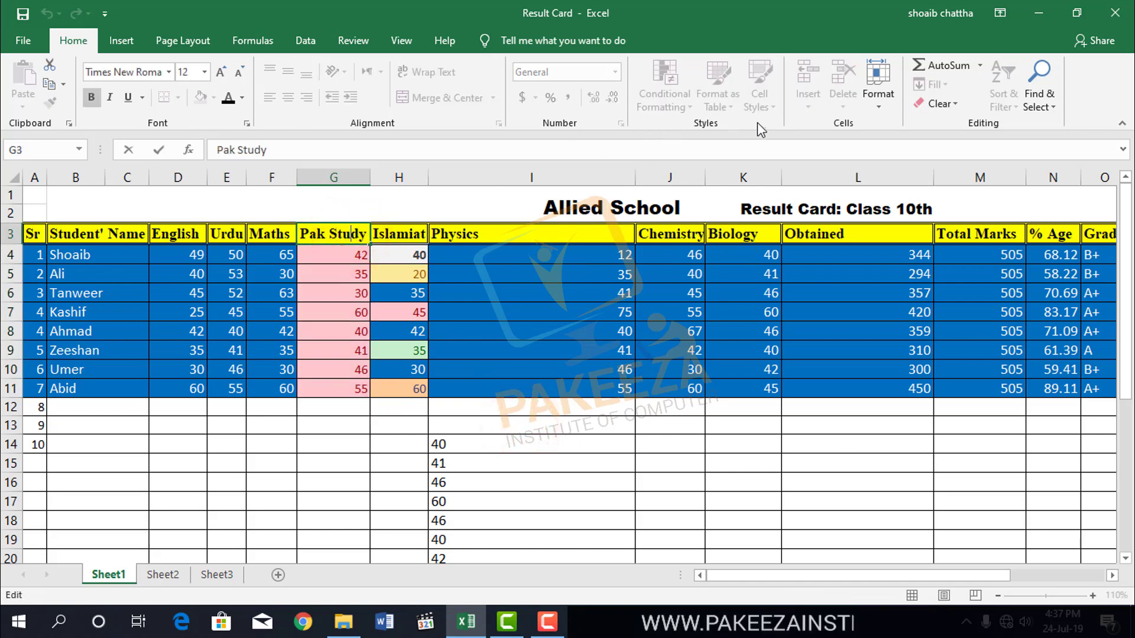
{"action": "left_click", "coordinate": [353, 231]}
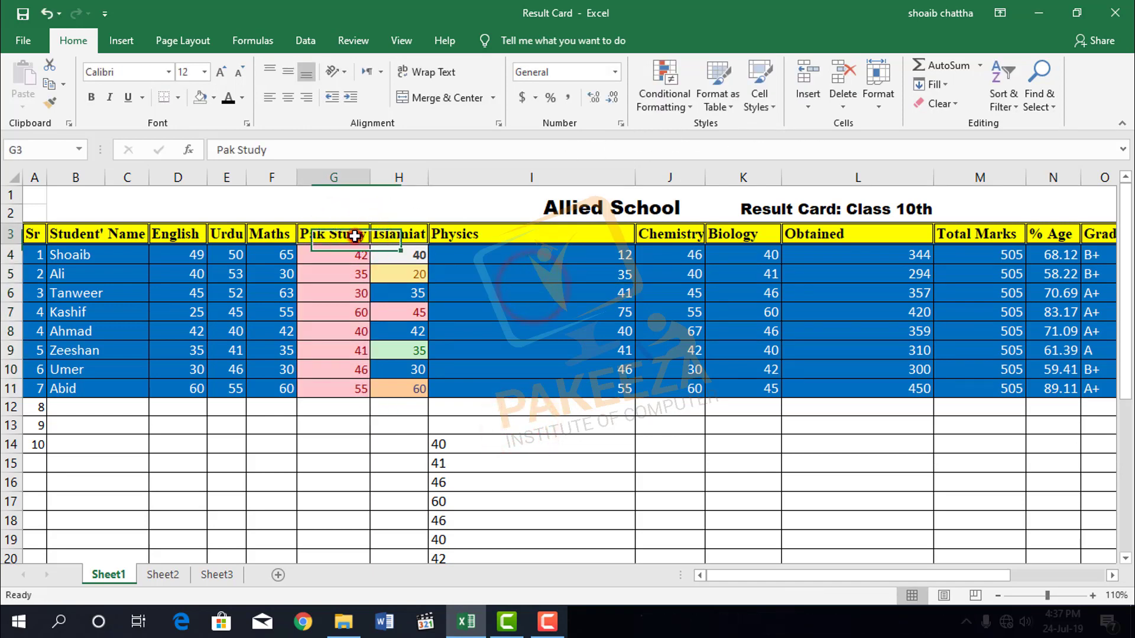
{"action": "left_click", "coordinate": [778, 107]}
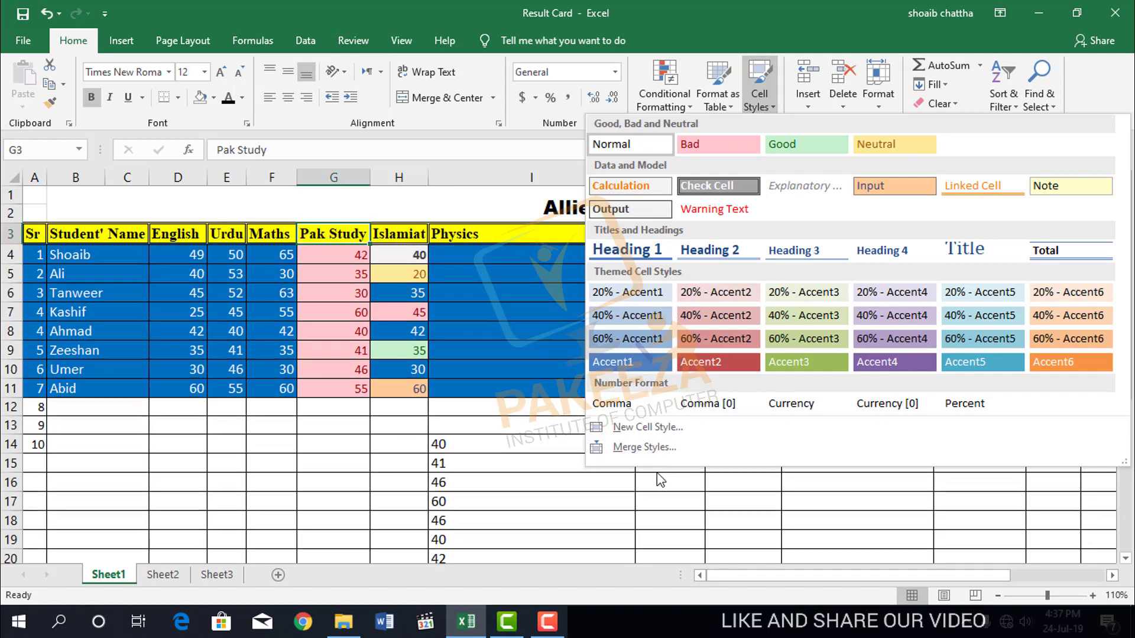
{"action": "left_click", "coordinate": [664, 494]}
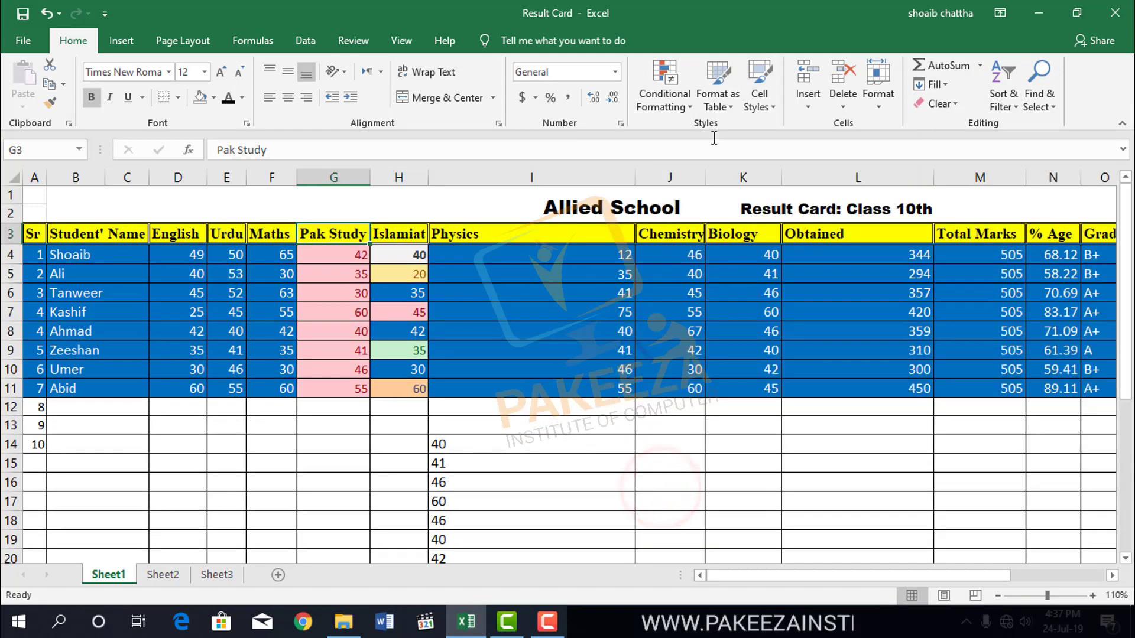
{"action": "left_click", "coordinate": [771, 105]}
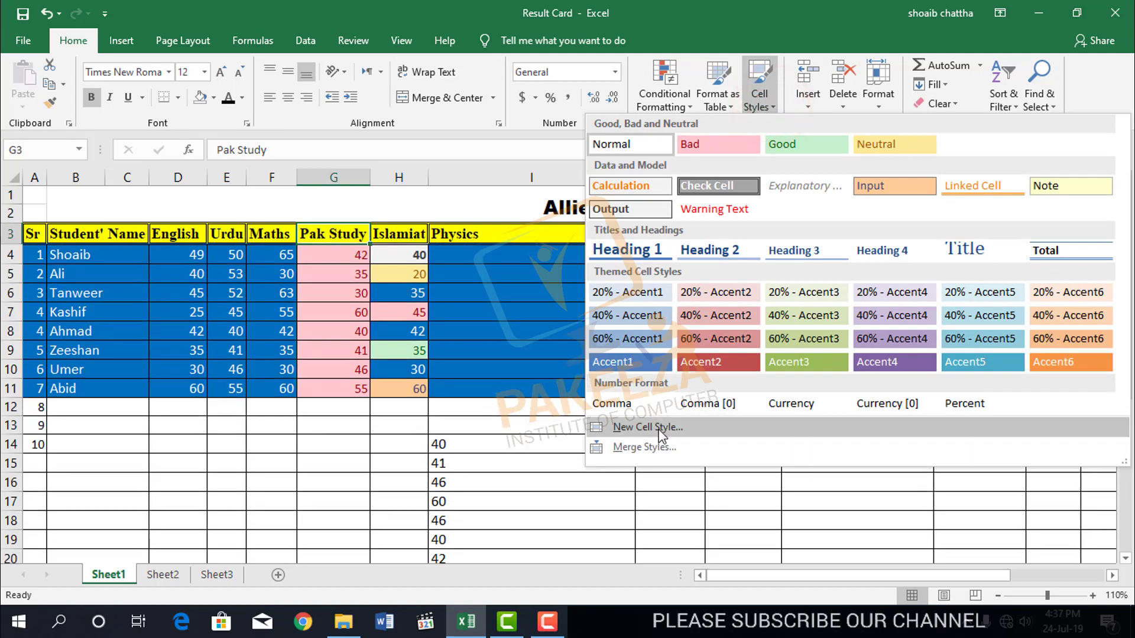
{"action": "left_click", "coordinate": [653, 426]}
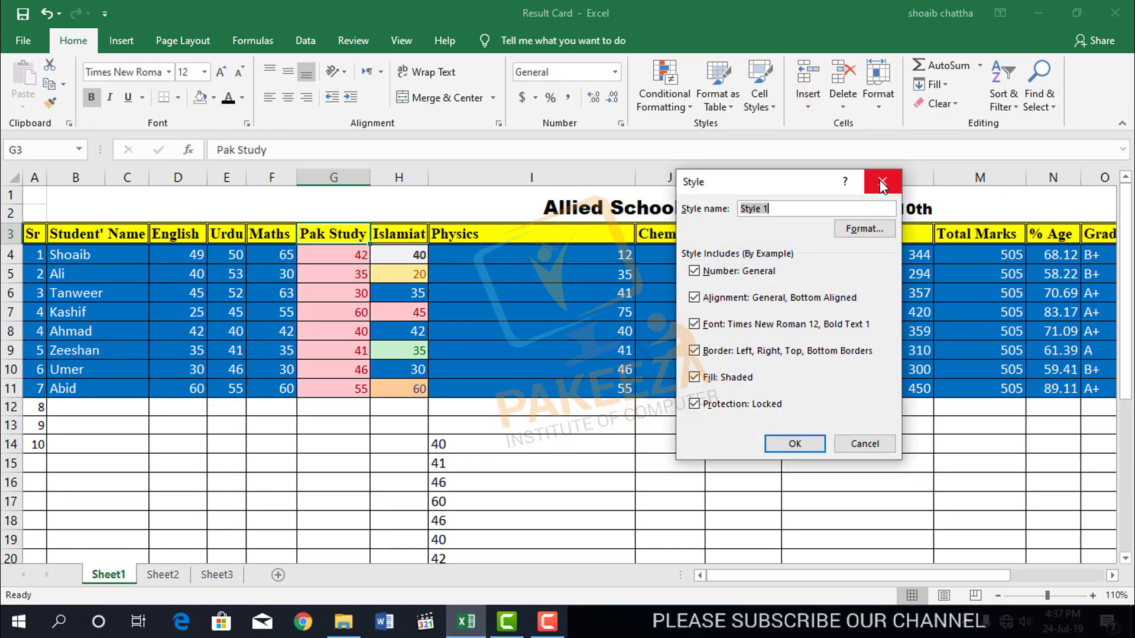
{"action": "left_click", "coordinate": [882, 184]}
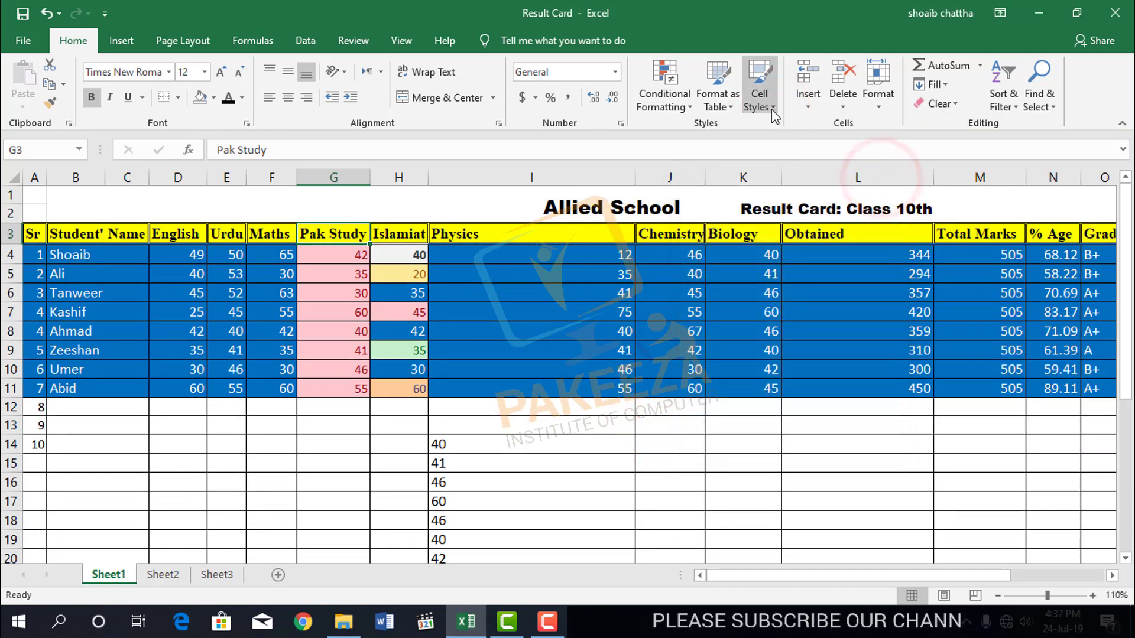
- Examine the Merge Styles options for copying cell styles from another open workbook, without merging any
{"action": "left_click", "coordinate": [773, 101]}
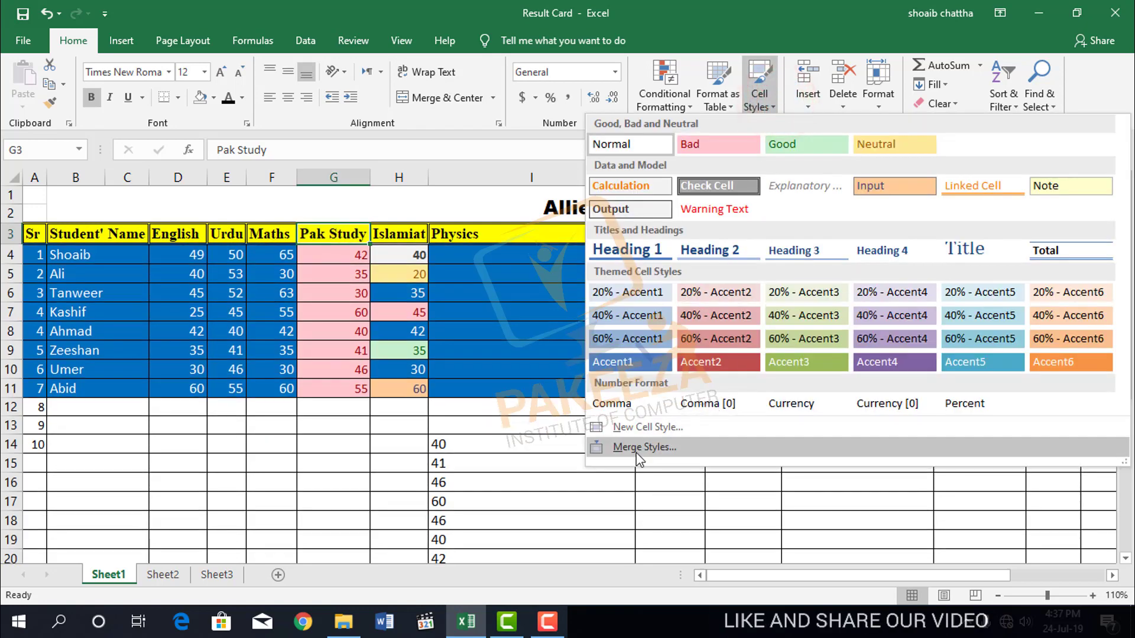
{"action": "left_click", "coordinate": [637, 450]}
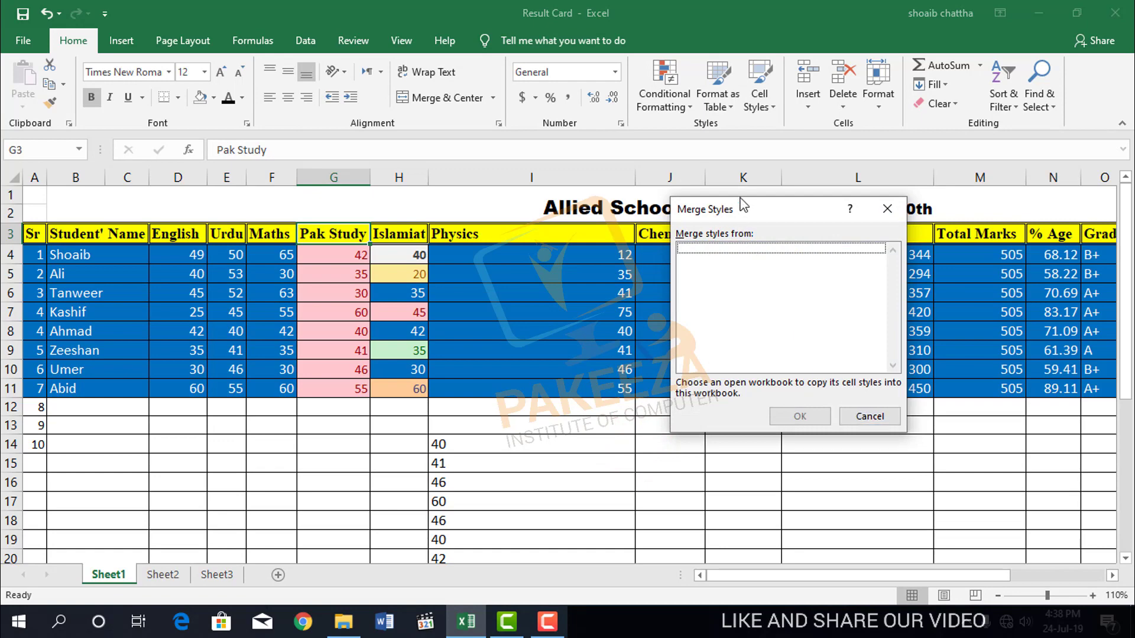
{"action": "left_click_drag", "start_coordinate": [747, 207], "coordinate": [658, 201]}
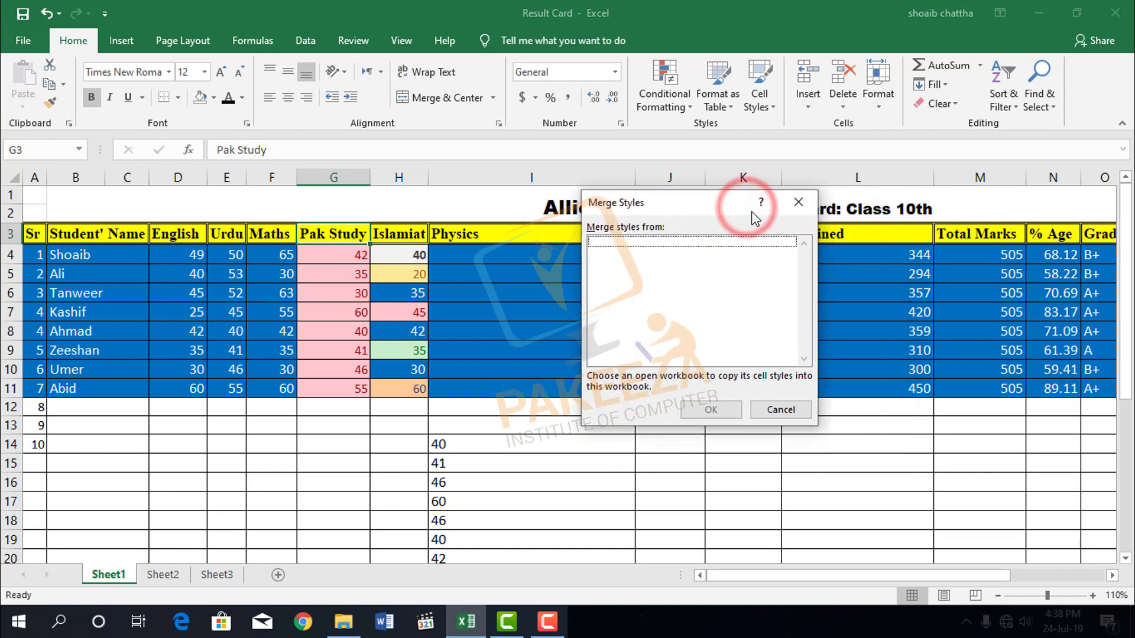
{"action": "left_click", "coordinate": [795, 201]}
- Review the built-in cell styles gallery once more without applying a style, and select the empty cell I13
{"action": "left_click", "coordinate": [771, 109]}
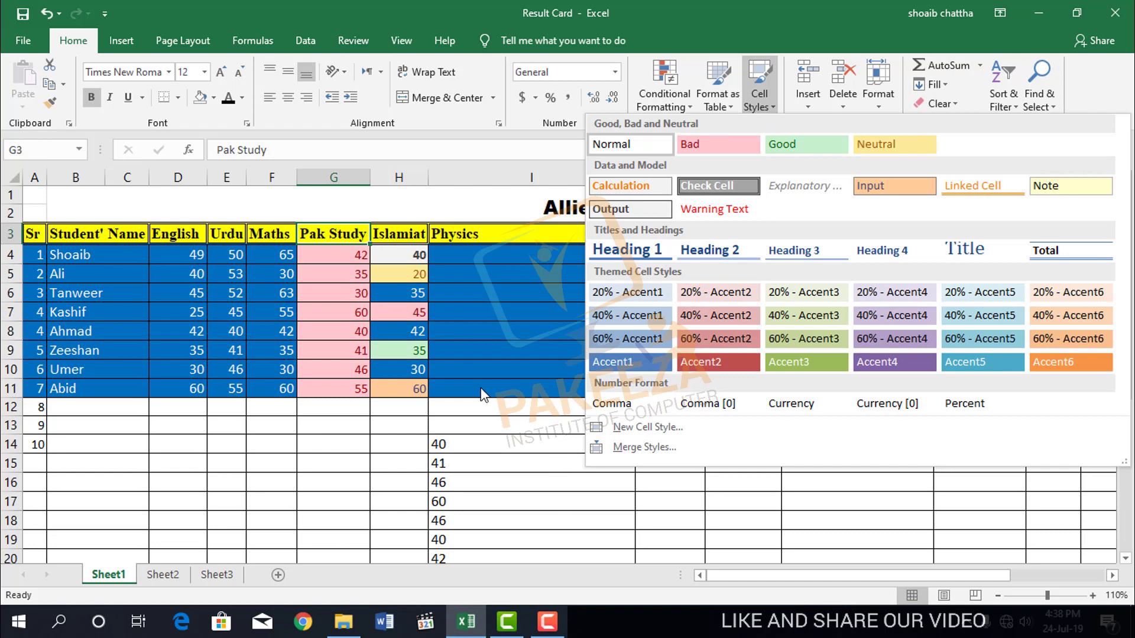
{"action": "left_click", "coordinate": [516, 435]}
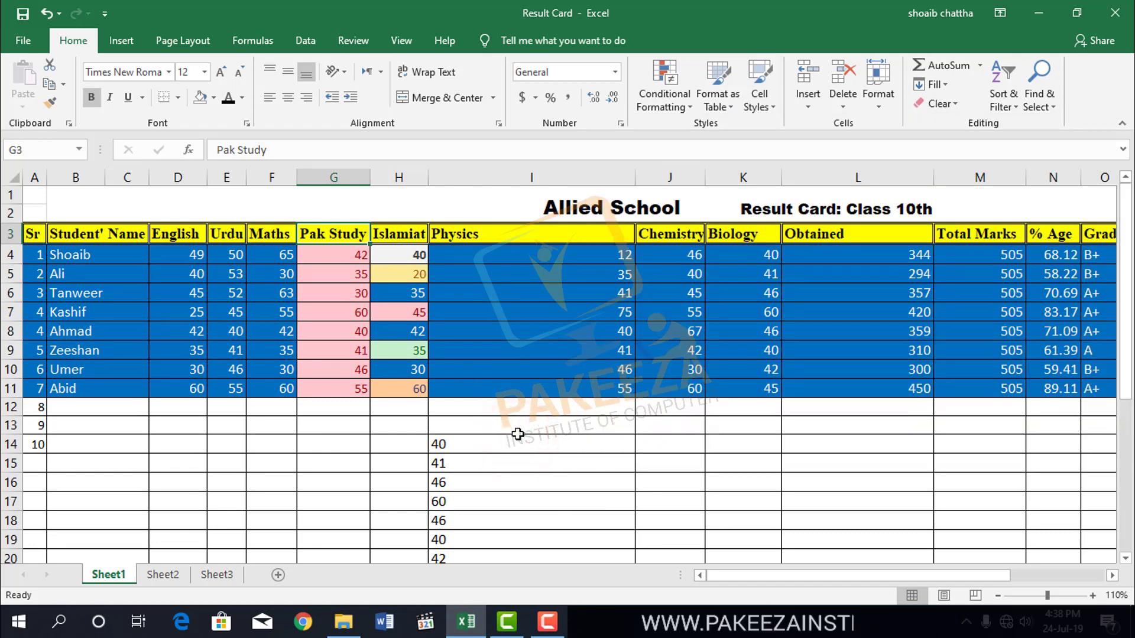
{"action": "left_click", "coordinate": [518, 435]}
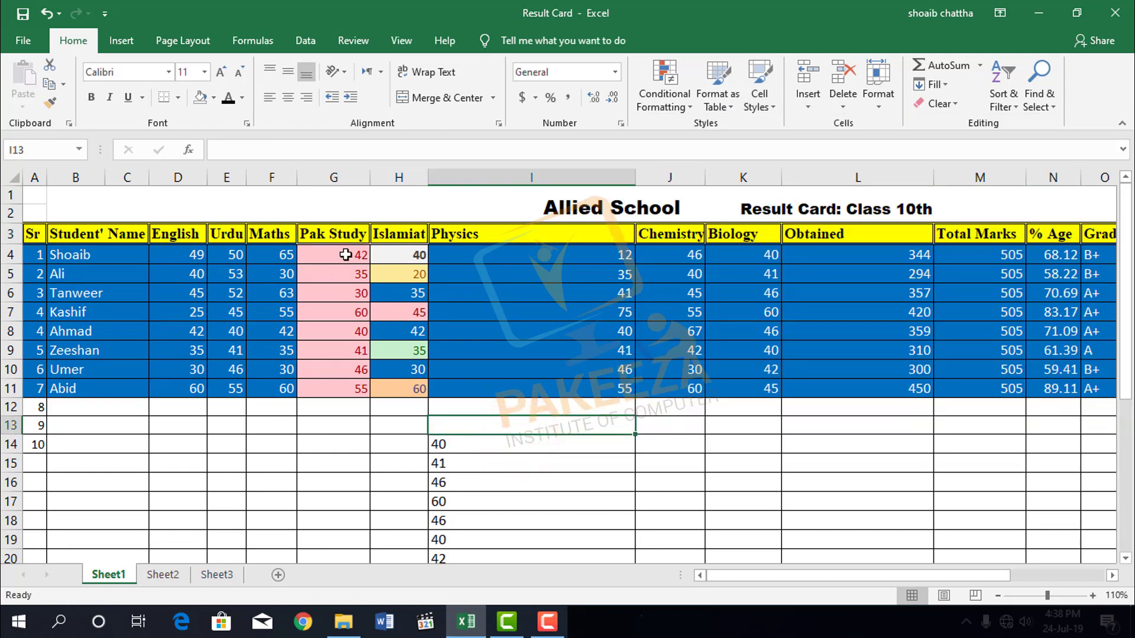
{"action": "left_click", "coordinate": [486, 431]}
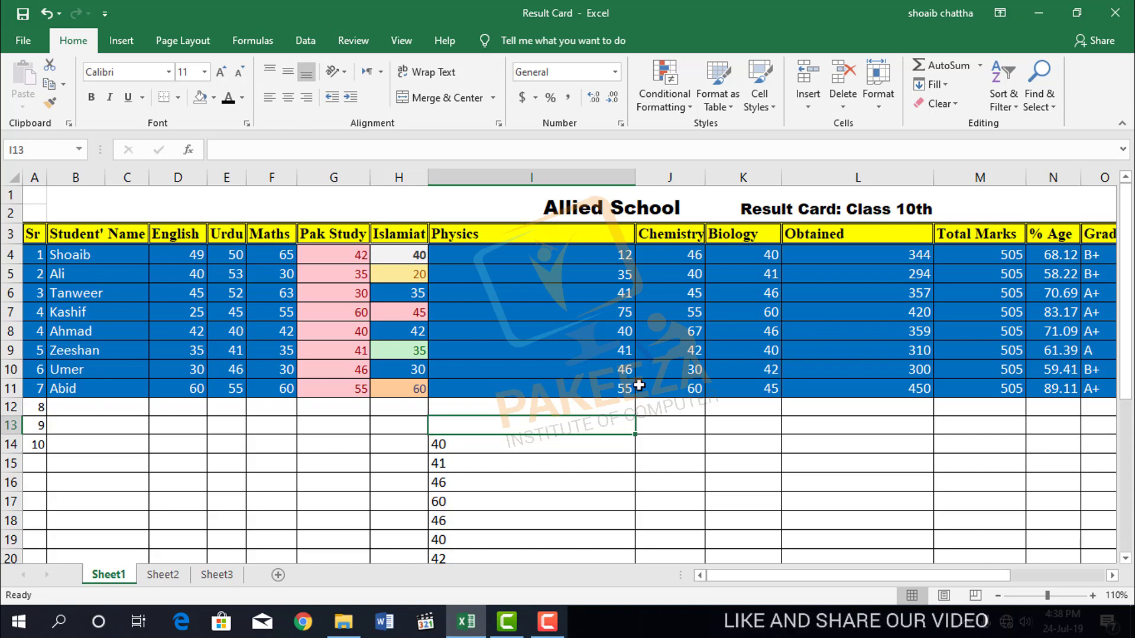
{"action": "left_click", "coordinate": [548, 622]}
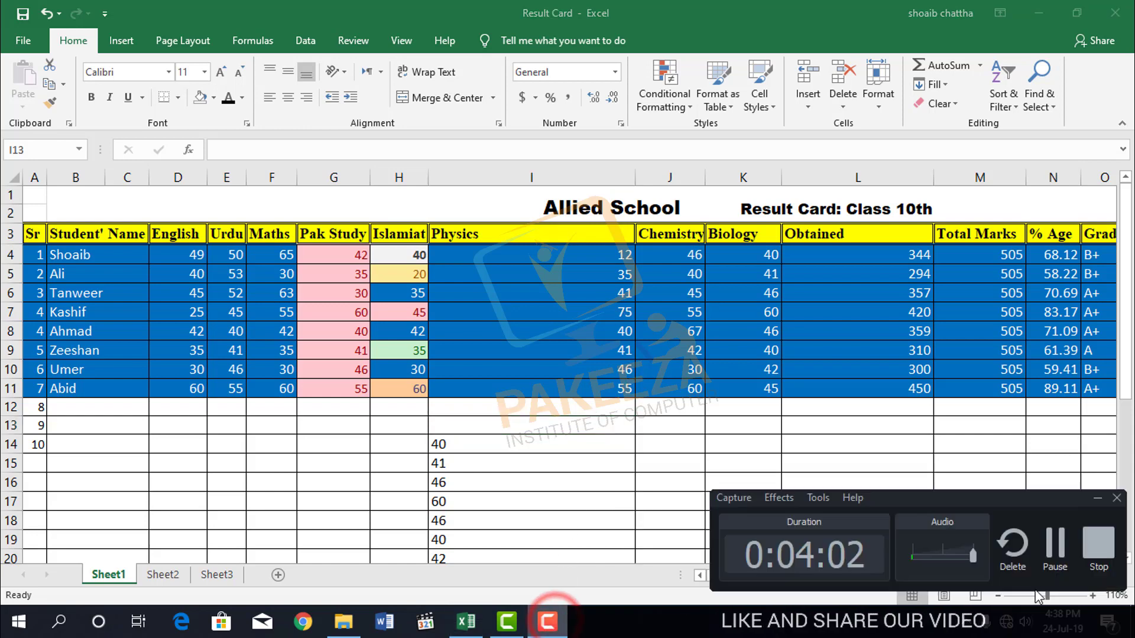